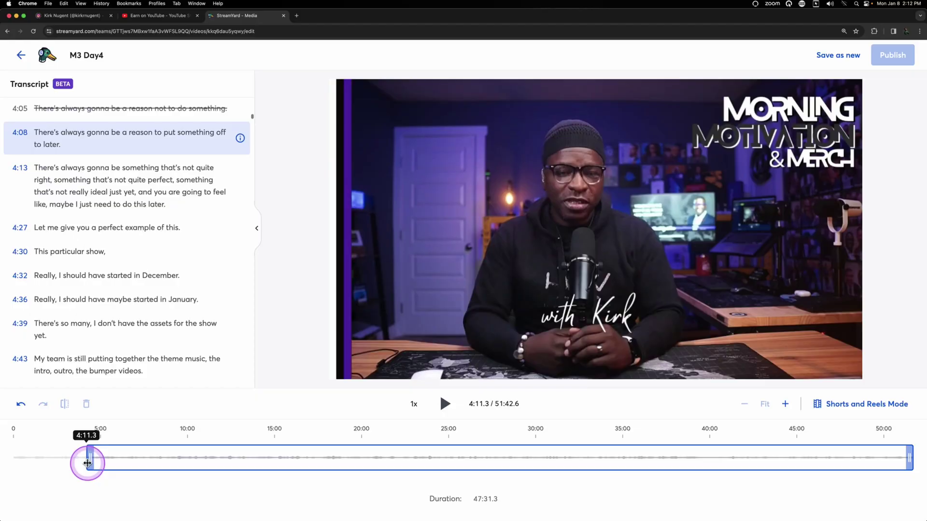
Step: Trim the M3 Day4 video to start at about 6:04 and end at about 45:27
{"action": "left_click_drag", "start_coordinate": [90, 463], "coordinate": [115, 465]}
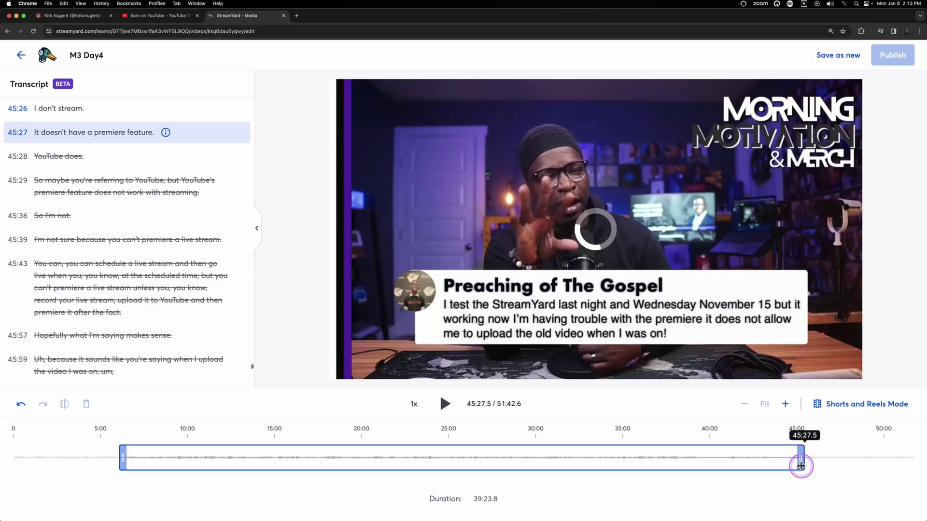
{"action": "left_click_drag", "start_coordinate": [800, 465], "coordinate": [797, 467]}
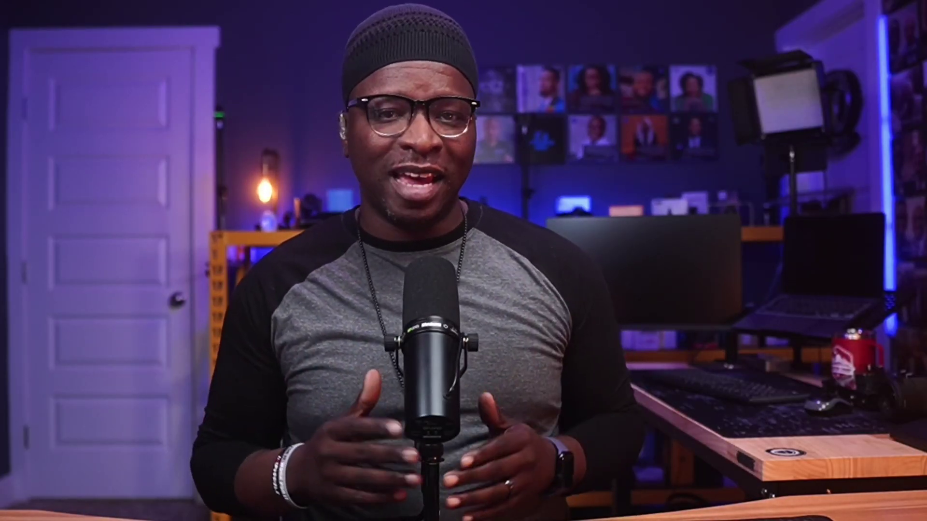
Step: Open the Nov 22 M3 Day4 recording in Edit & Repurpose as a 16:9 video
{"action": "left_click", "coordinate": [428, 295]}
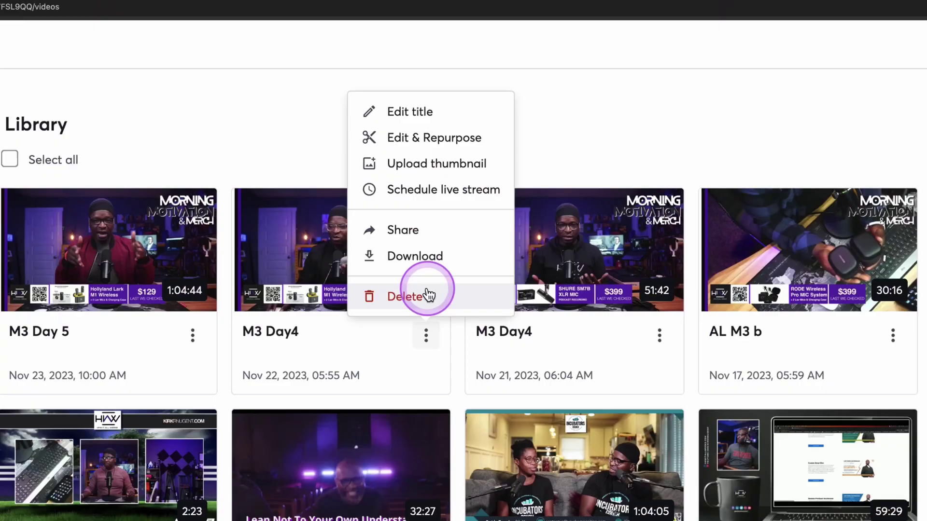
{"action": "left_click", "coordinate": [408, 142]}
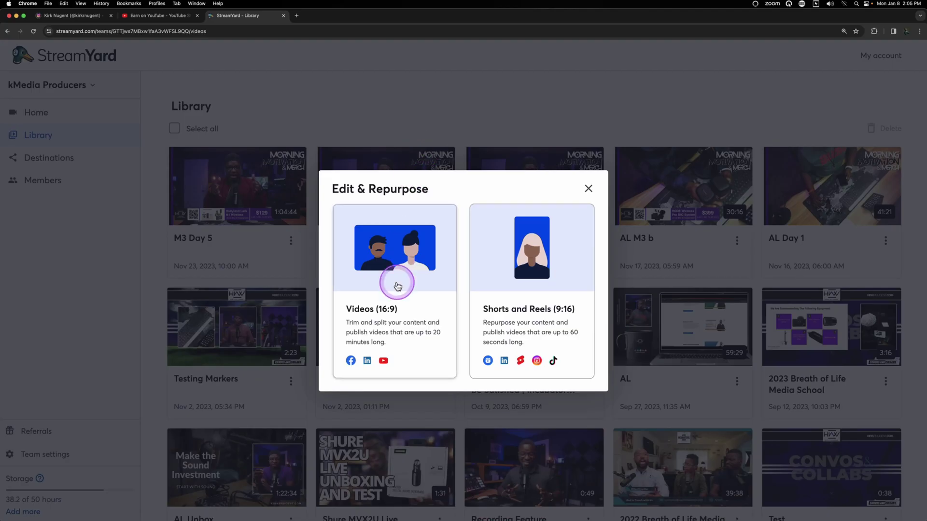
{"action": "left_click", "coordinate": [387, 302]}
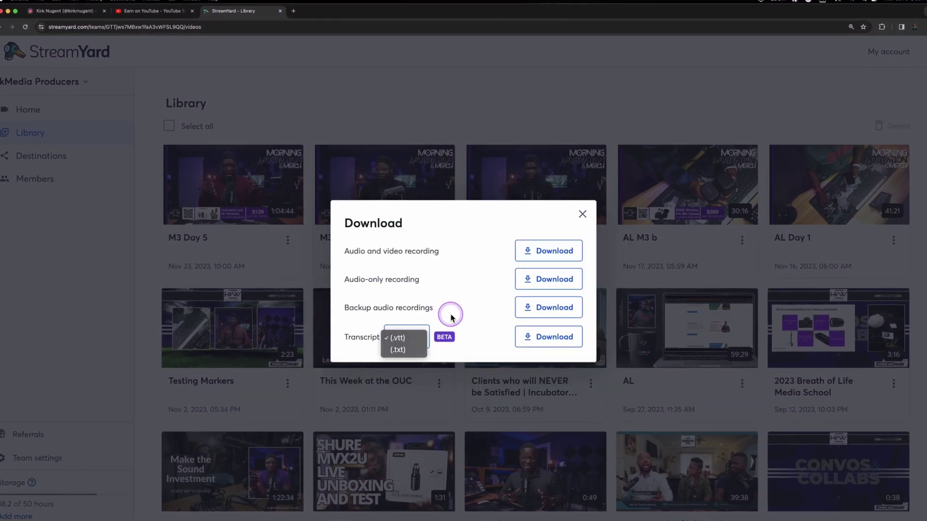
Step: Keep the transcript format at .vtt and download the transcript
{"action": "left_click", "coordinate": [451, 314]}
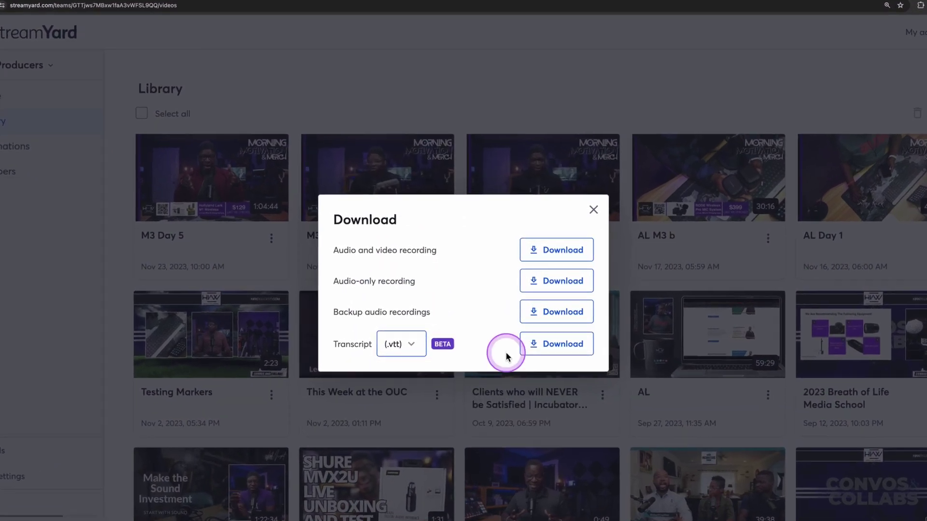
{"action": "left_click", "coordinate": [550, 344]}
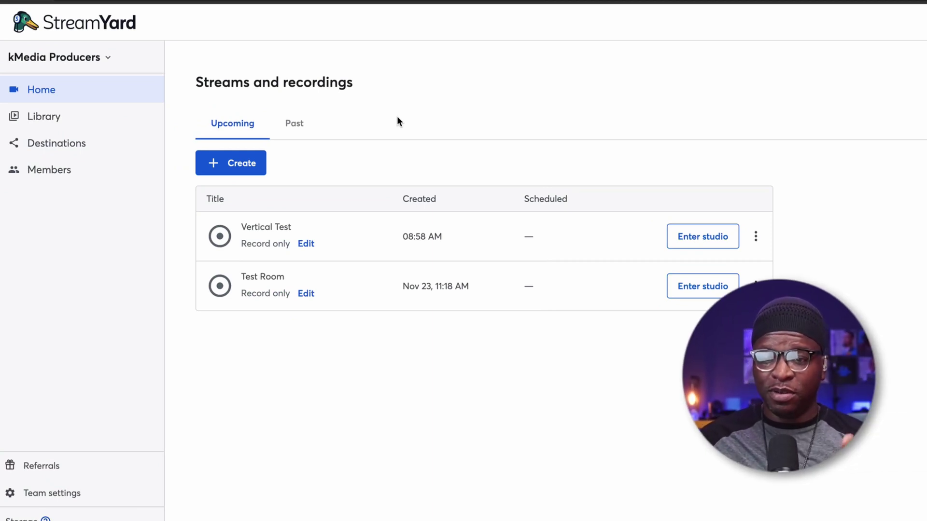
Step: Go to the Library of recordings and view the options available for the M3 Day 5 recording
{"action": "left_click", "coordinate": [313, 151]}
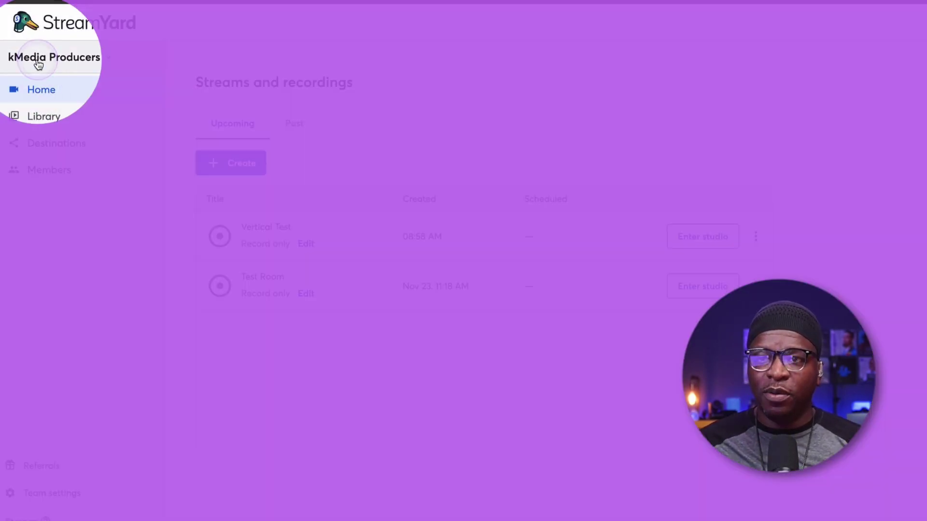
{"action": "left_click", "coordinate": [62, 116]}
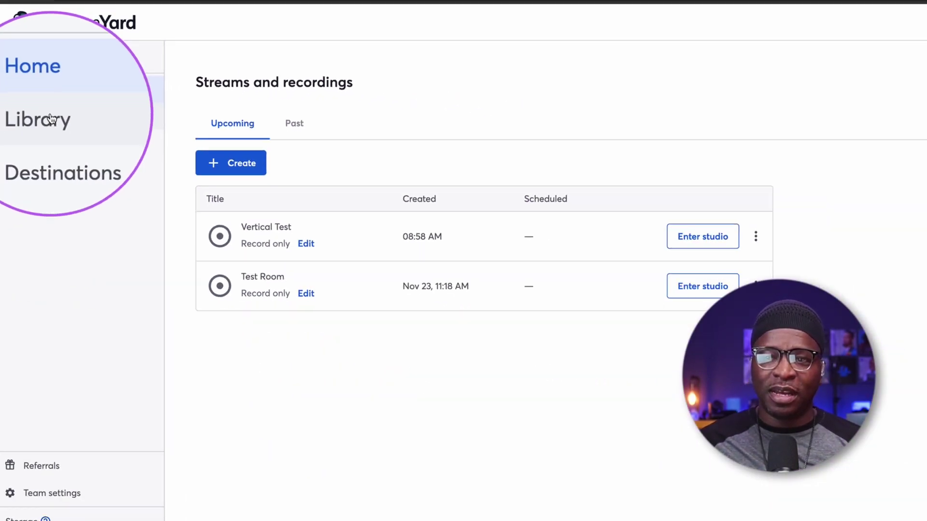
{"action": "left_click", "coordinate": [96, 188]}
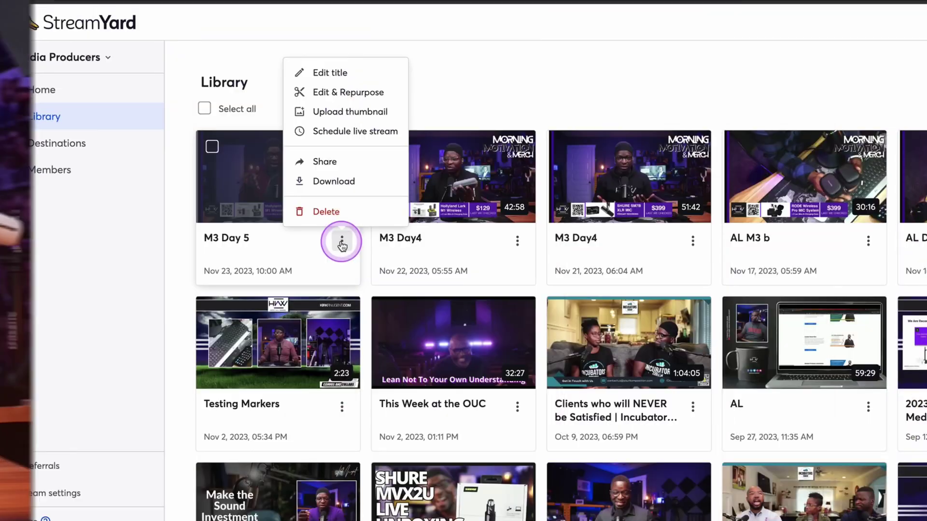
{"action": "left_click", "coordinate": [507, 59]}
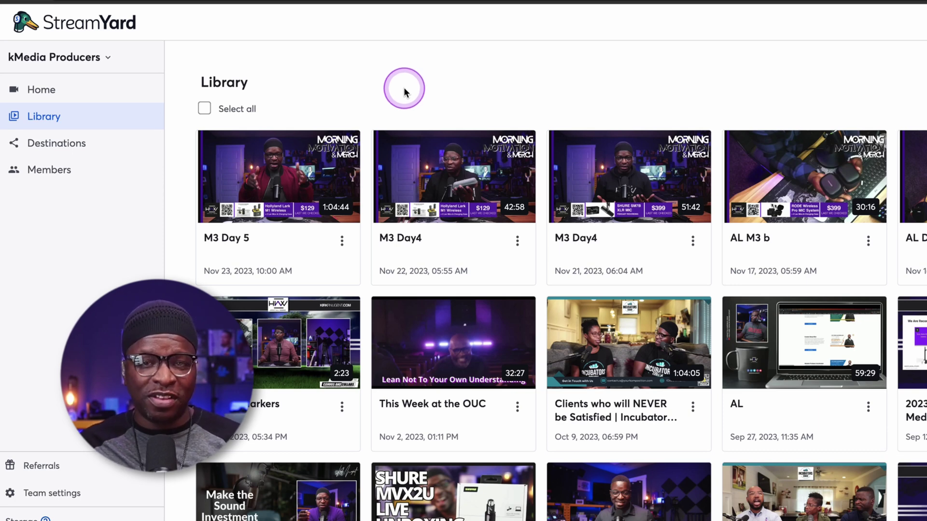
Step: Open the download options for the M3 Day 5 recording
{"action": "left_click", "coordinate": [343, 240]}
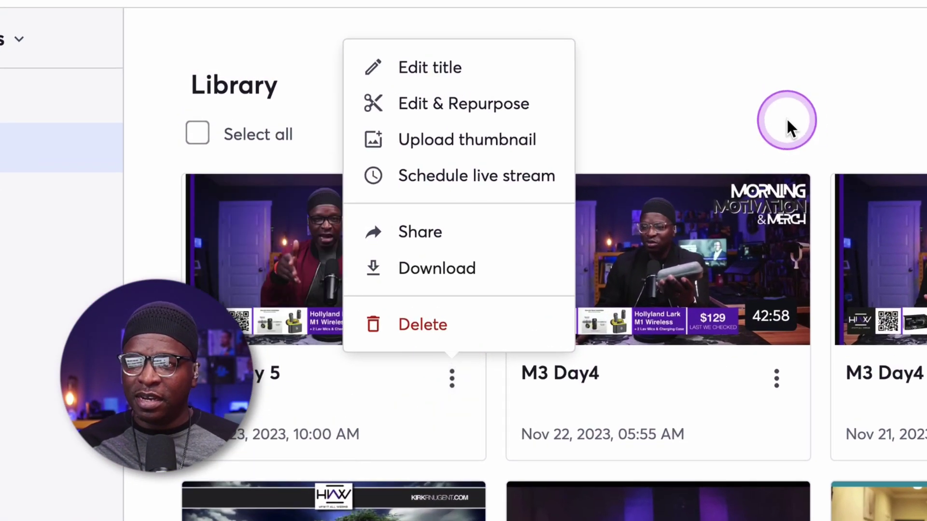
{"action": "left_click", "coordinate": [524, 103]}
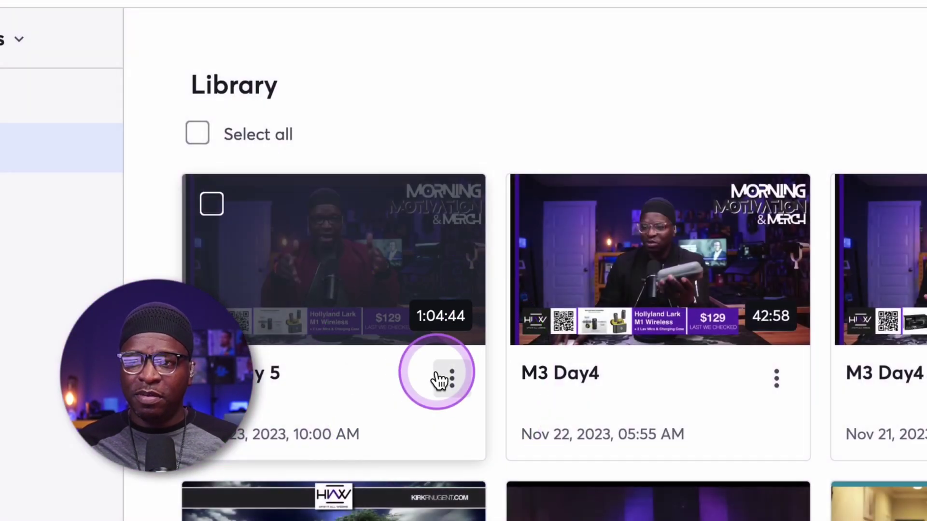
{"action": "left_click", "coordinate": [452, 376]}
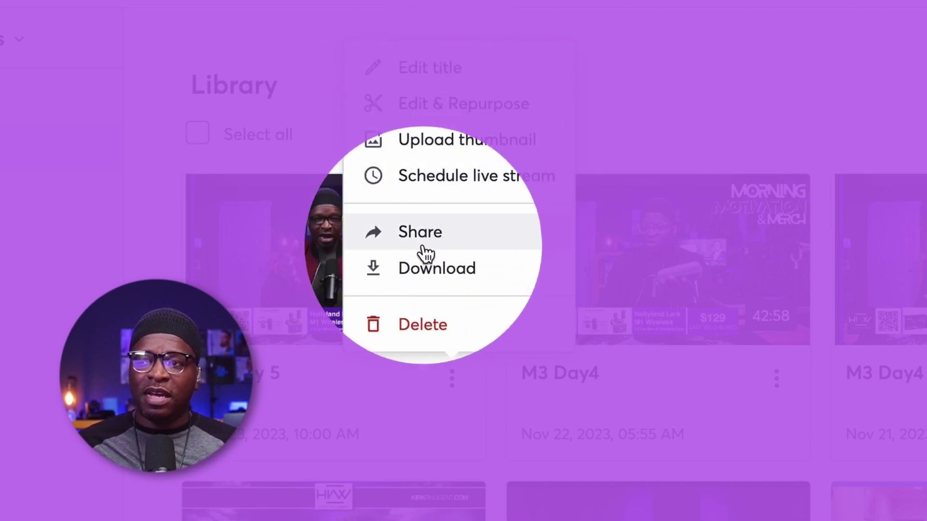
{"action": "left_click", "coordinate": [452, 278]}
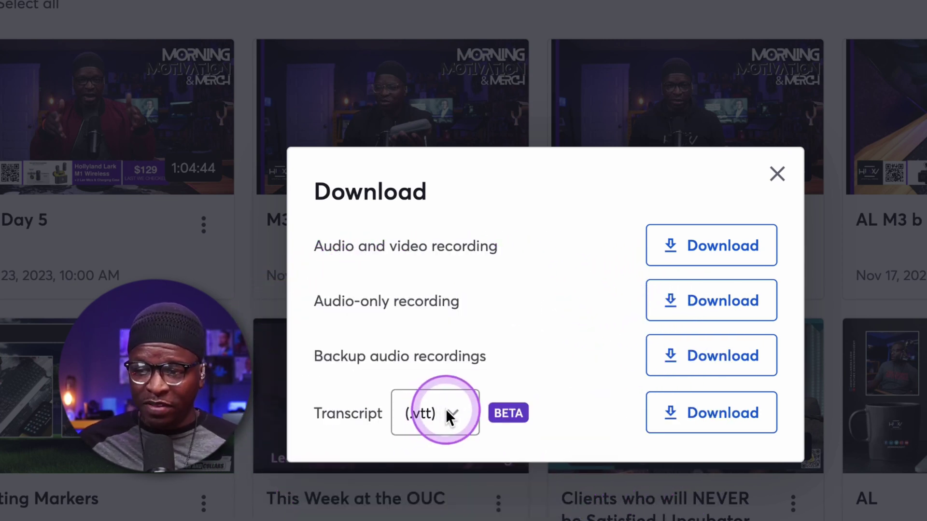
Step: Choose .vtt as the M3 Day 5 transcript format, download the transcript and close the download options
{"action": "left_click", "coordinate": [452, 415]}
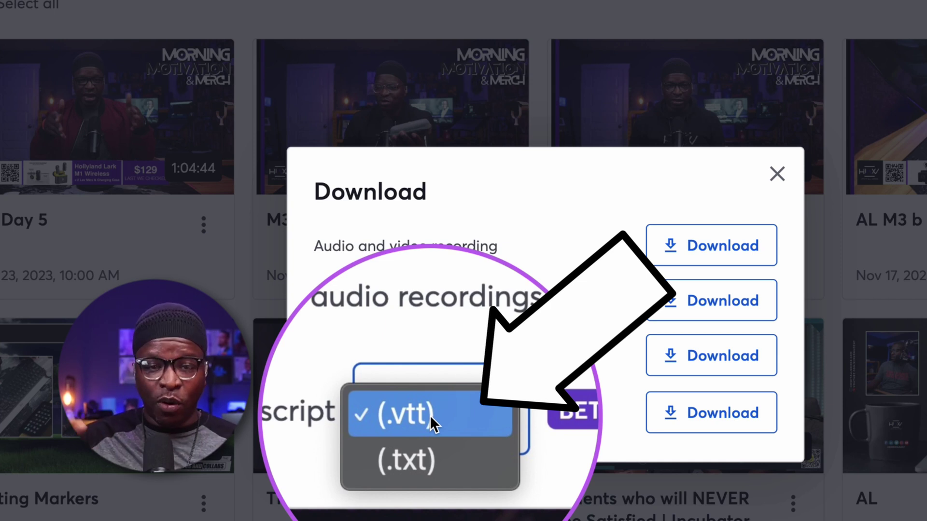
{"action": "left_click", "coordinate": [429, 415]}
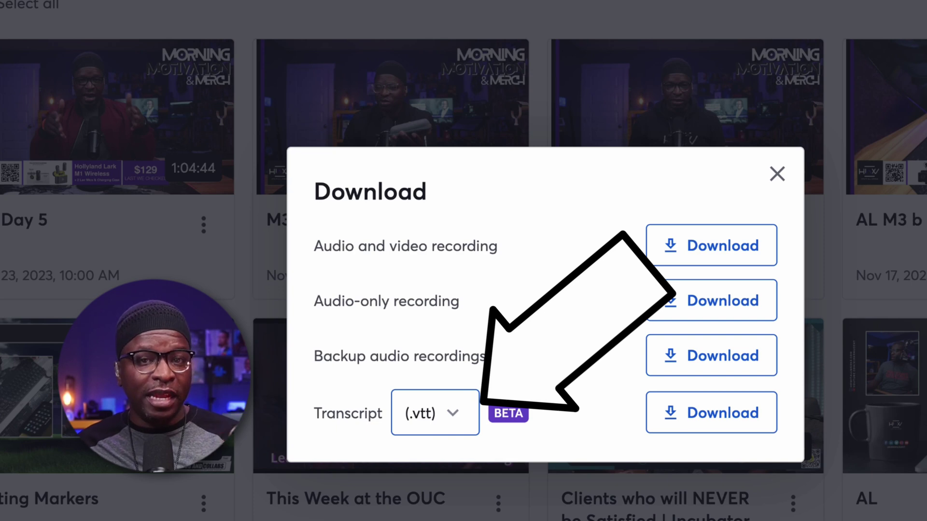
{"action": "left_click", "coordinate": [678, 415]}
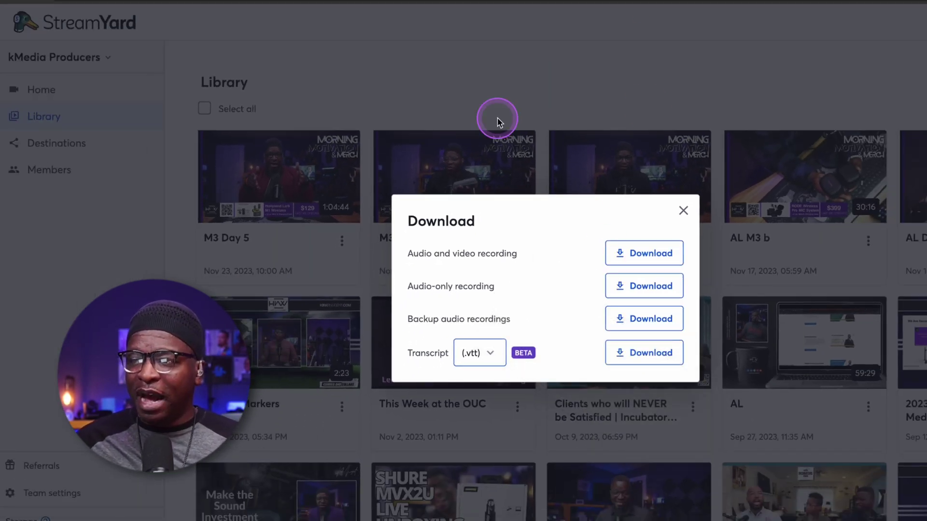
{"action": "left_click", "coordinate": [499, 122]}
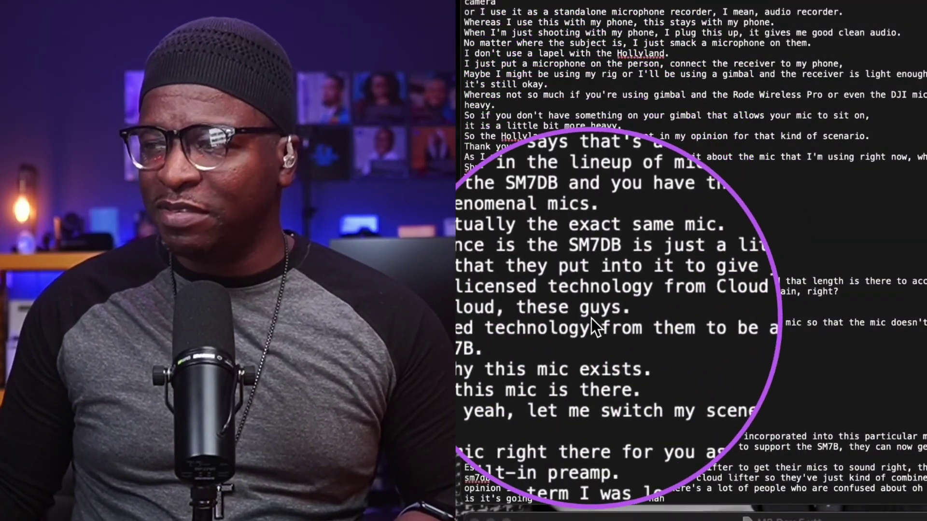
Step: Look through the downloaded plain-text transcript and the M3 Day 5.vtt transcript with its timestamps
{"action": "scroll", "coordinate": [592, 320], "scroll_direction": "down", "scroll_amount": 12}
{"action": "scroll", "coordinate": [594, 316], "scroll_direction": "down", "scroll_amount": 20}
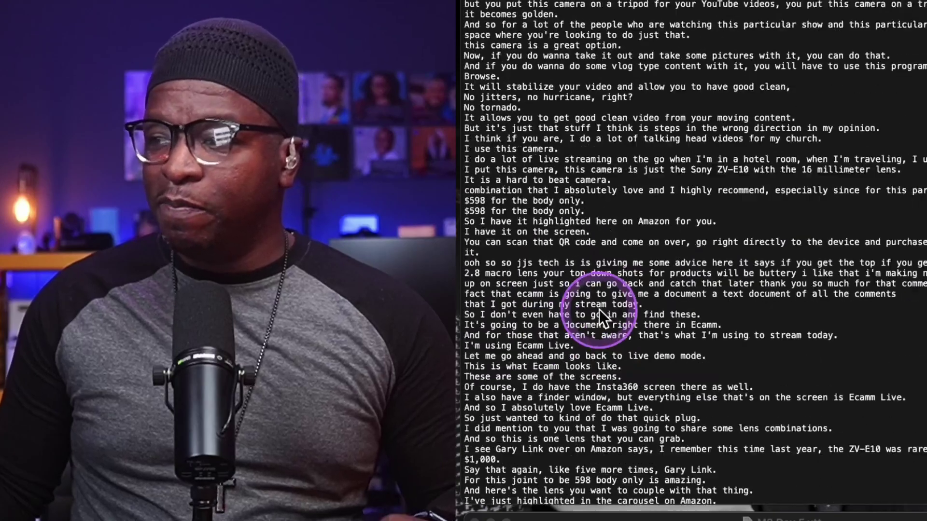
{"action": "scroll", "coordinate": [604, 307], "scroll_direction": "down", "scroll_amount": 20}
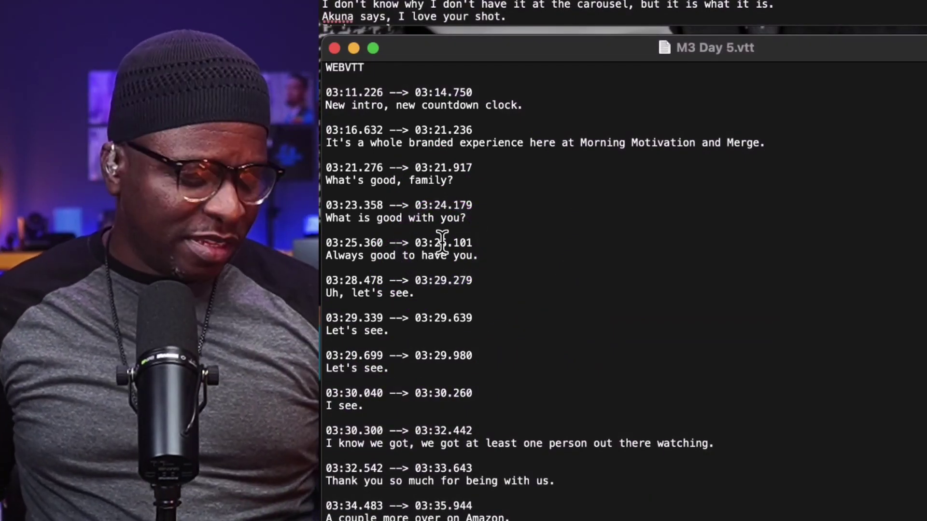
{"action": "scroll", "coordinate": [503, 242], "scroll_direction": "down", "scroll_amount": 10}
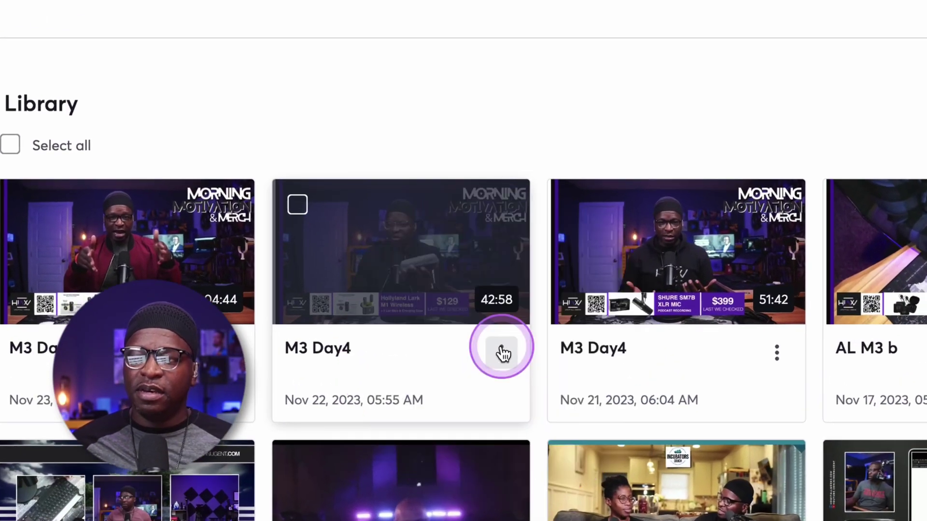
{"action": "left_click", "coordinate": [502, 354]}
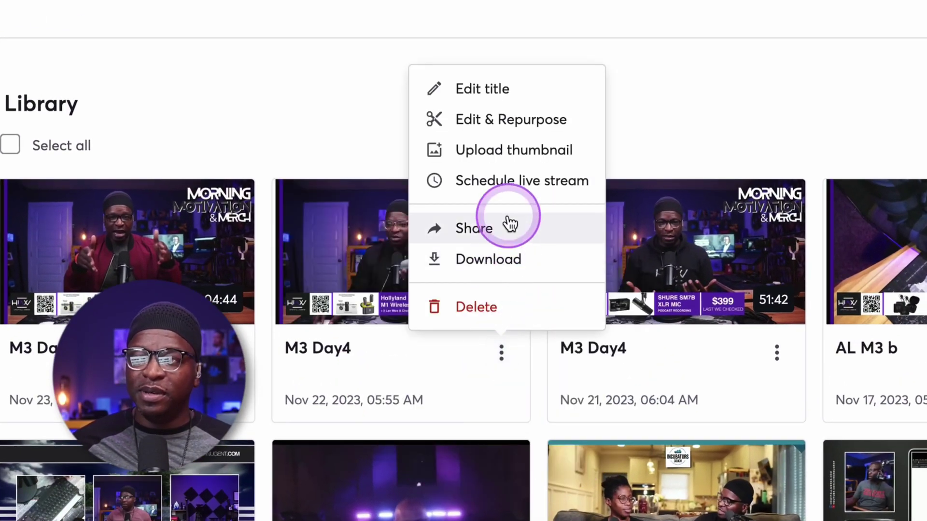
{"action": "left_click", "coordinate": [482, 126]}
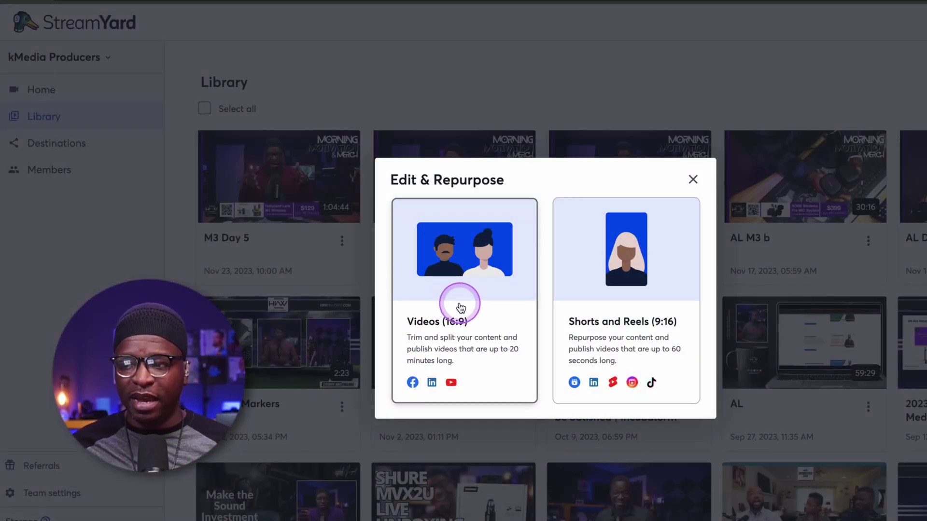
{"action": "left_click", "coordinate": [461, 308]}
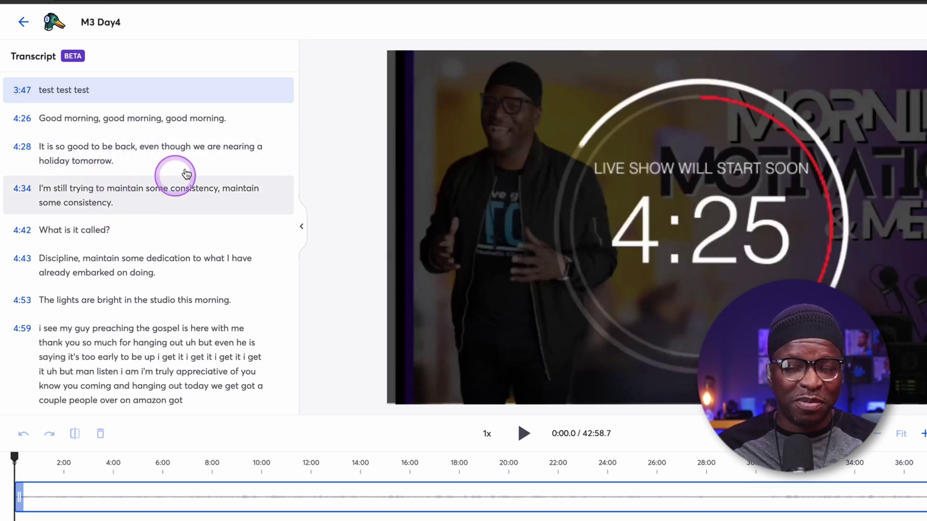
{"action": "left_click", "coordinate": [24, 22]}
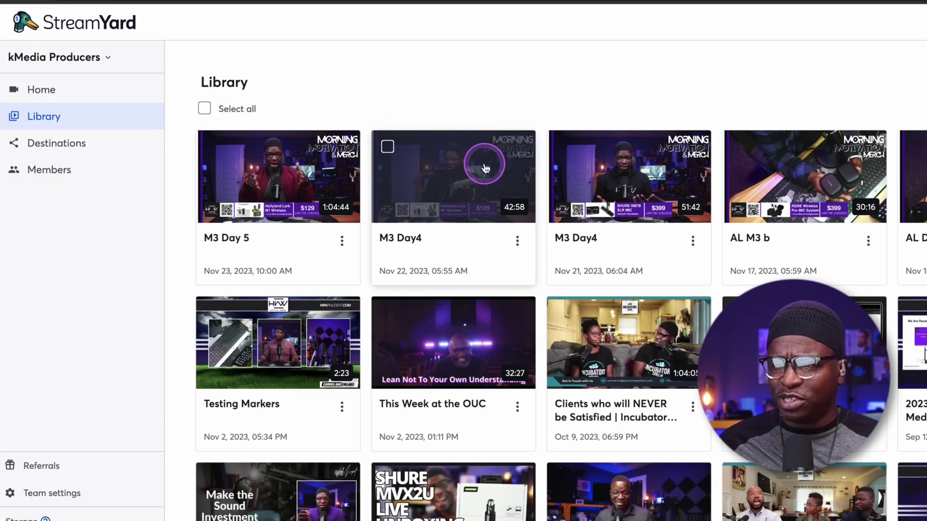
Step: Open the Nov 21 M3 Day4 recording in Edit & Repurpose as a 16:9 video
{"action": "left_click", "coordinate": [652, 201]}
{"action": "left_click", "coordinate": [694, 240]}
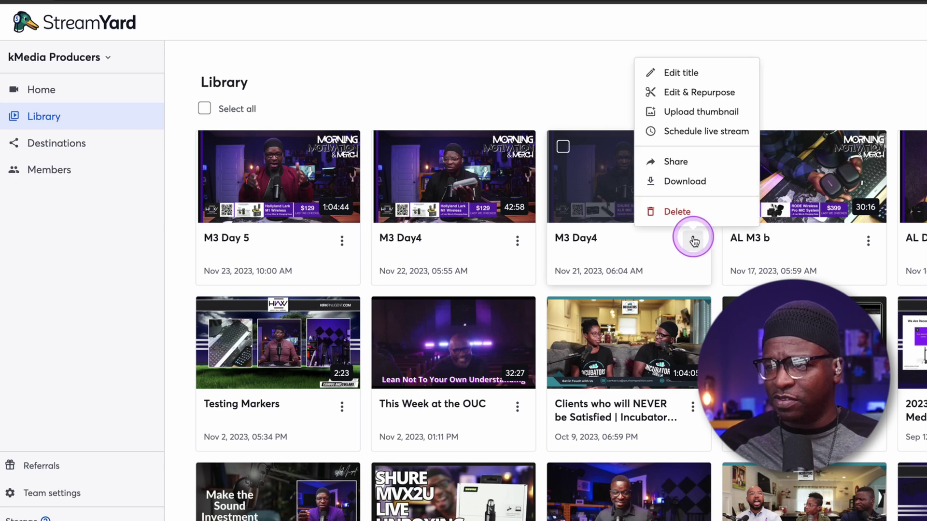
{"action": "left_click", "coordinate": [691, 188]}
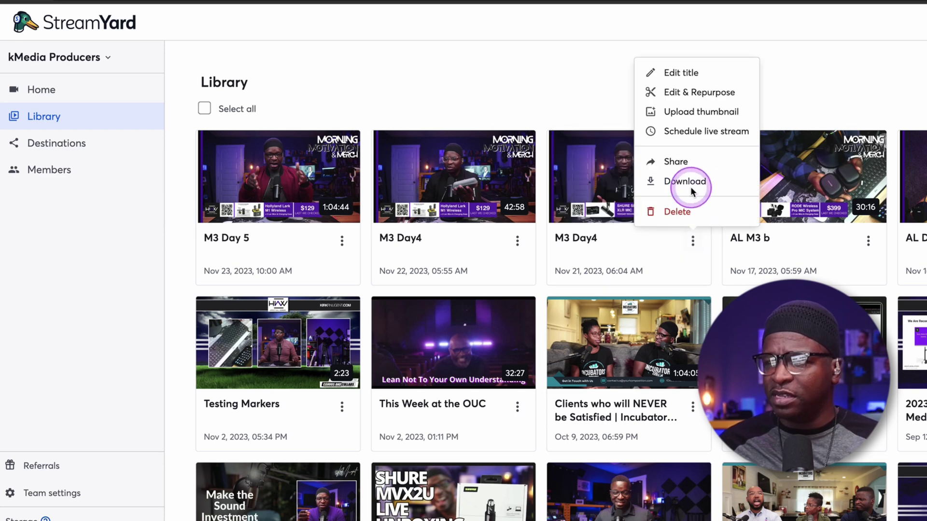
{"action": "left_click", "coordinate": [686, 96]}
{"action": "left_click", "coordinate": [414, 213]}
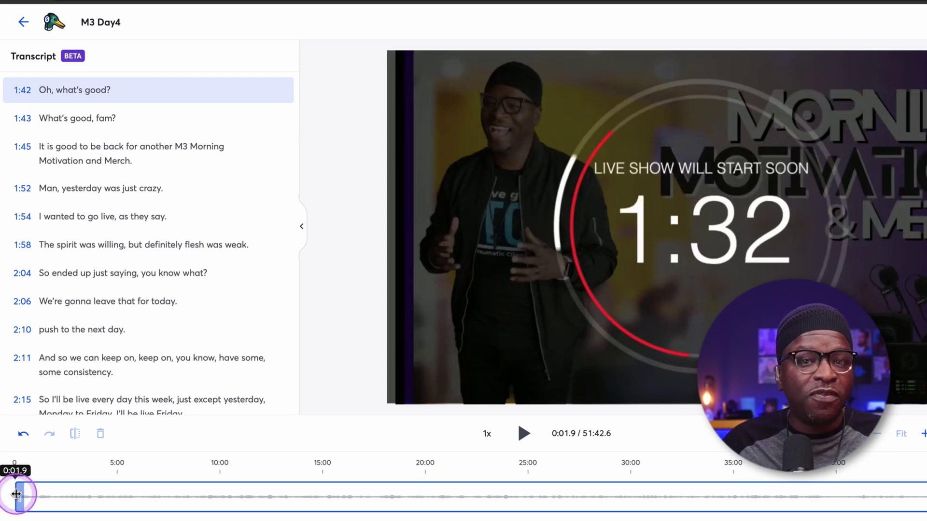
Step: Trim the video's start to 6:03.8, just before the transcript line "Getting started.", and play back the new opening
{"action": "left_click_drag", "start_coordinate": [15, 495], "coordinate": [134, 506]}
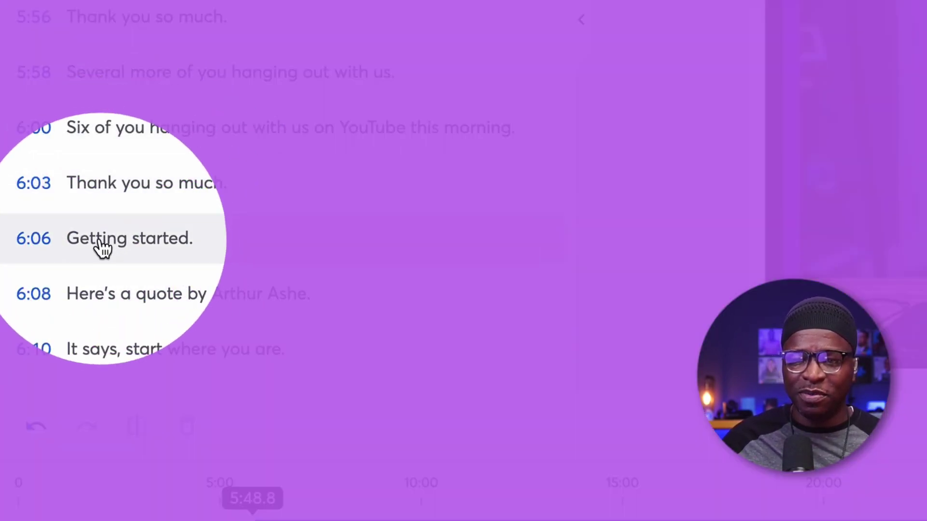
{"action": "left_click", "coordinate": [142, 286]}
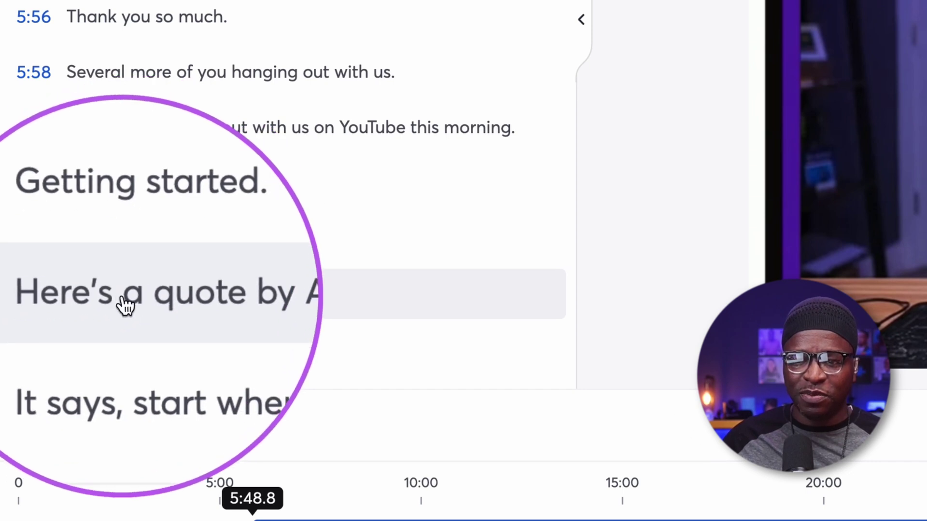
{"action": "left_click", "coordinate": [231, 449]}
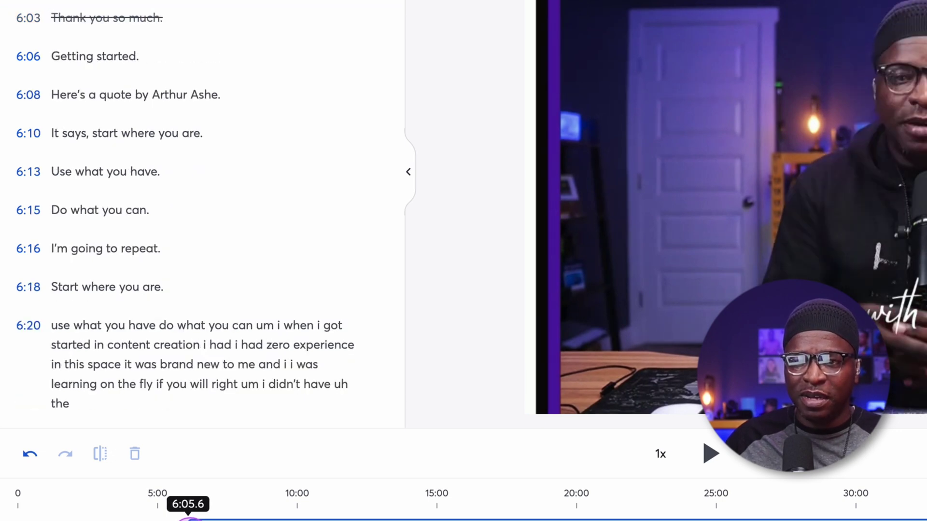
{"action": "scroll", "coordinate": [203, 212], "scroll_direction": "down", "scroll_amount": 1}
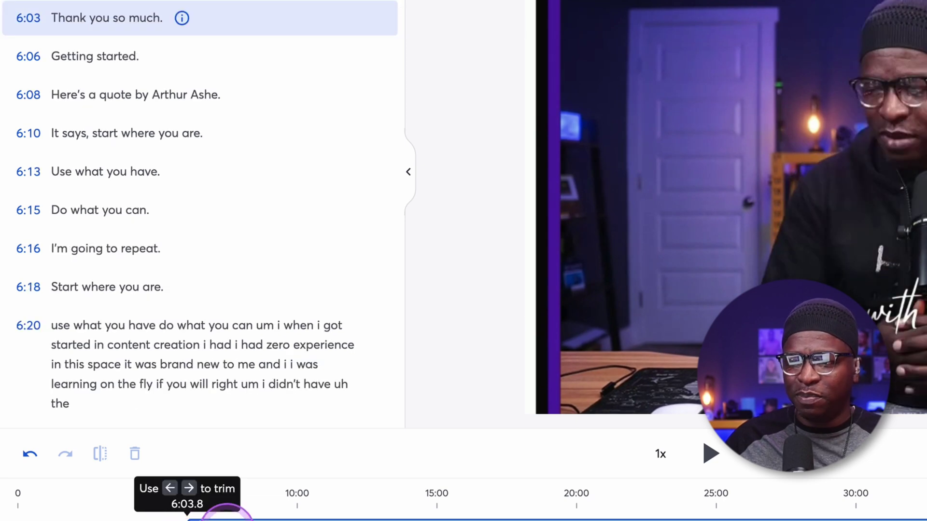
{"action": "left_click", "coordinate": [710, 453]}
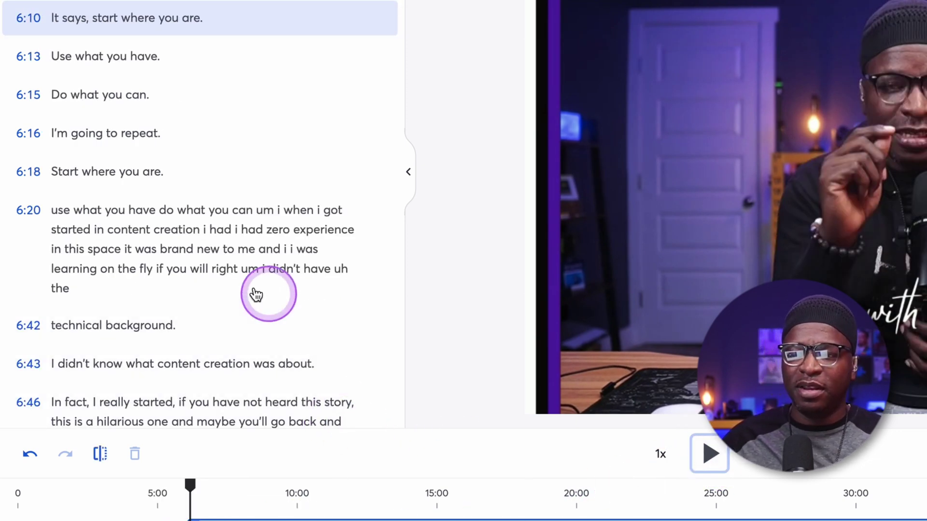
{"action": "scroll", "coordinate": [213, 280], "scroll_direction": "up", "scroll_amount": 2}
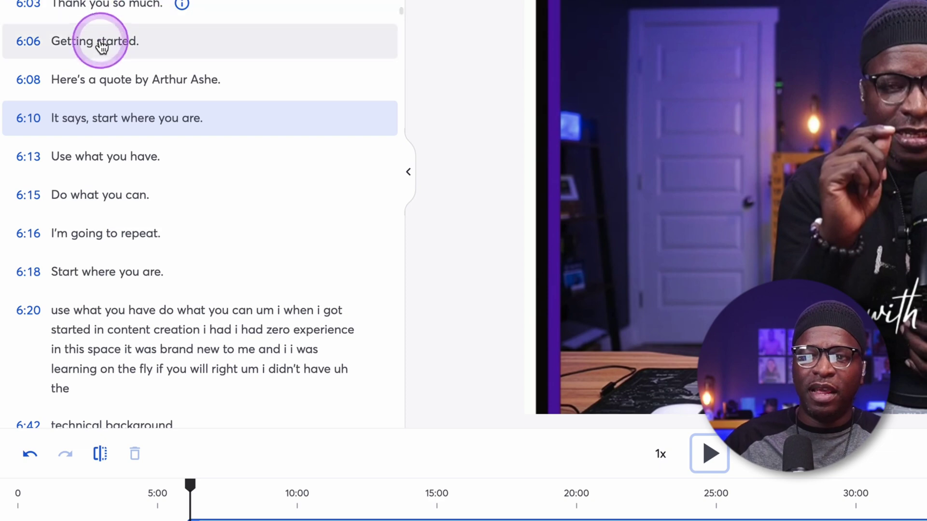
Step: Check the trimmed opening by jumping playback between the transcript lines "Thank you so much." and "Getting started."
{"action": "left_click", "coordinate": [108, 43]}
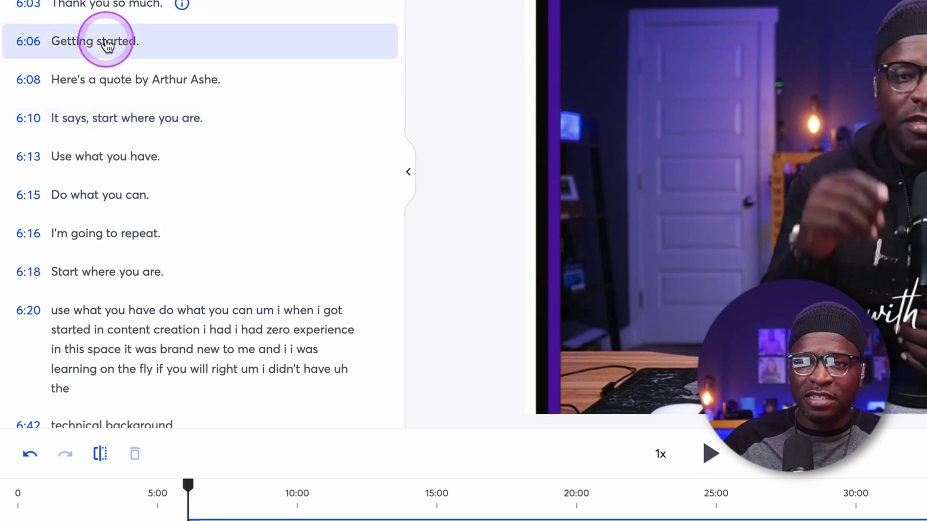
{"action": "left_click", "coordinate": [110, 12]}
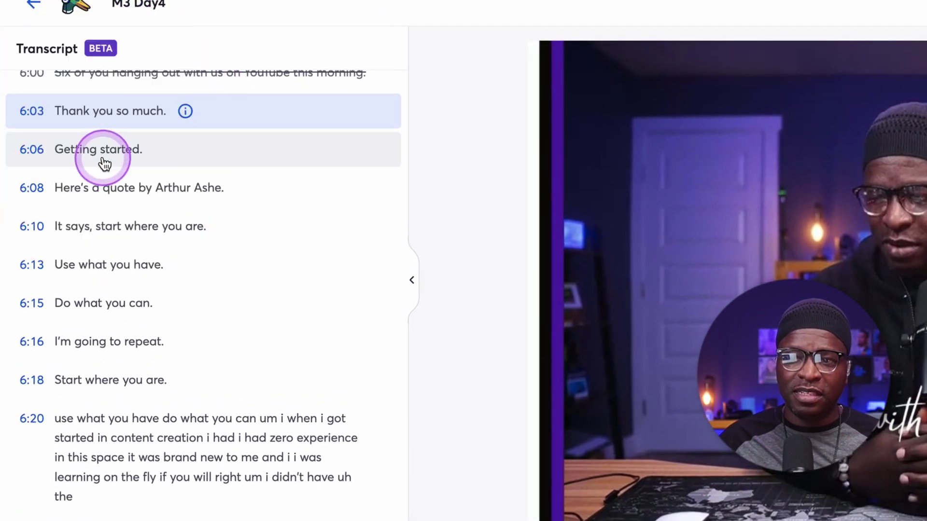
{"action": "left_click", "coordinate": [97, 188]}
{"action": "left_click", "coordinate": [102, 164]}
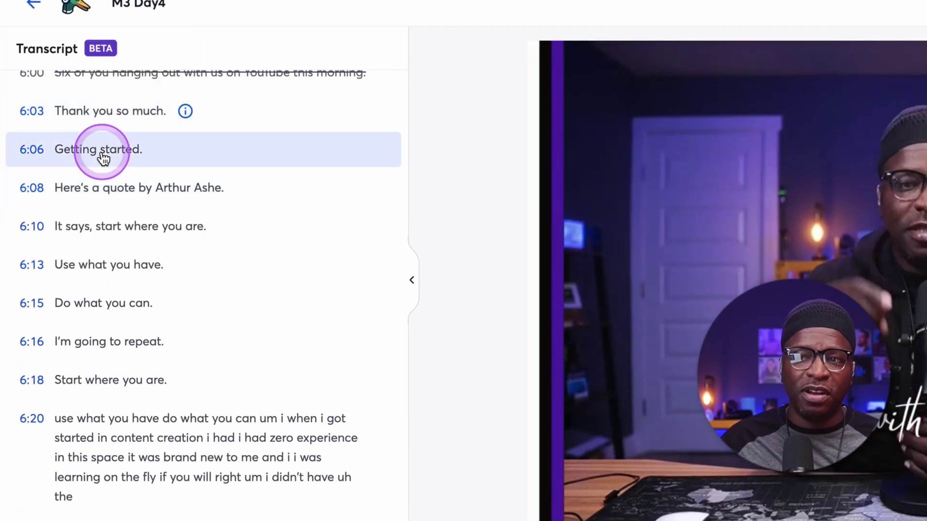
{"action": "left_click", "coordinate": [107, 122]}
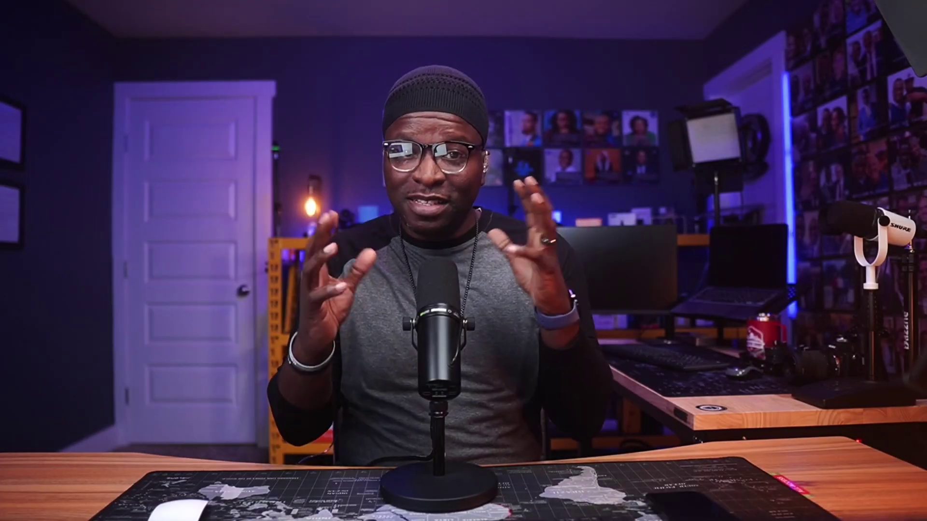
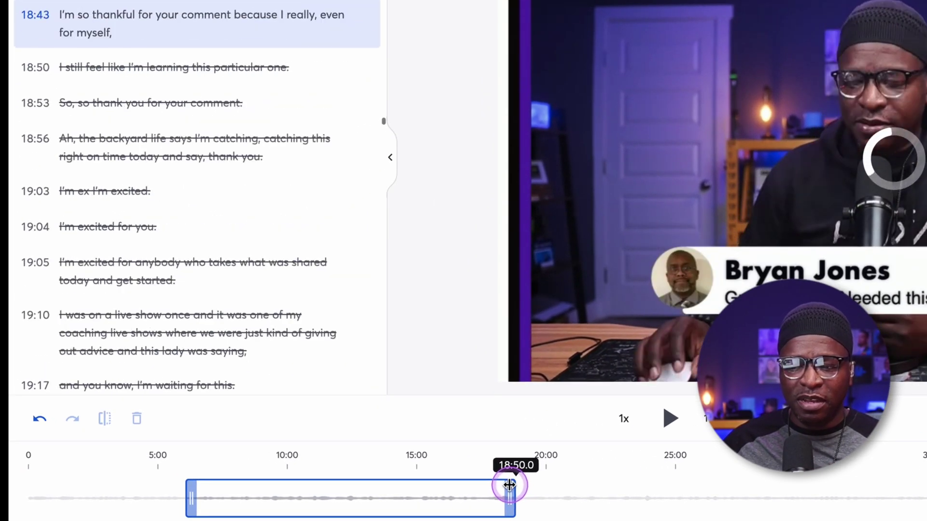
Step: Trim the video's end to 17:42.5, keeping the transcript line "Start today and see what happens." and cutting from "Okay." onward
{"action": "left_click_drag", "start_coordinate": [509, 484], "coordinate": [482, 486]}
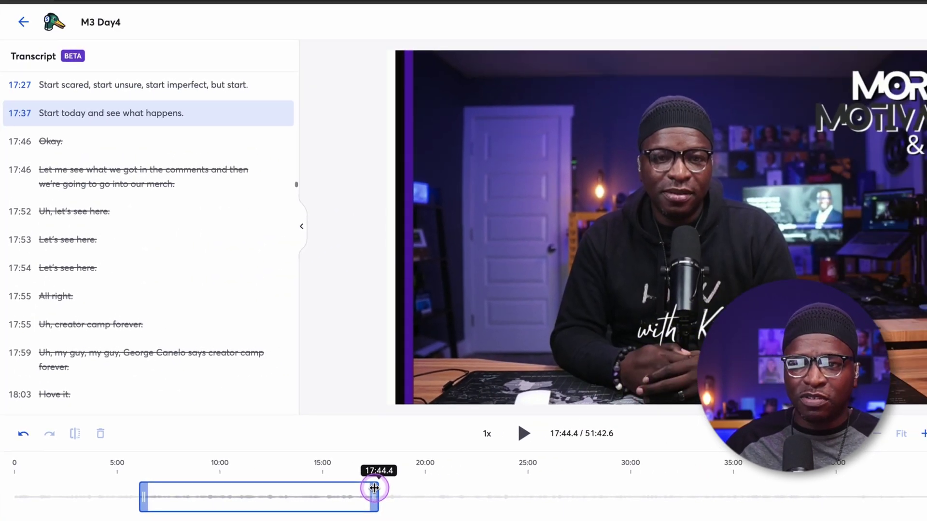
{"action": "left_click_drag", "start_coordinate": [374, 488], "coordinate": [364, 488]}
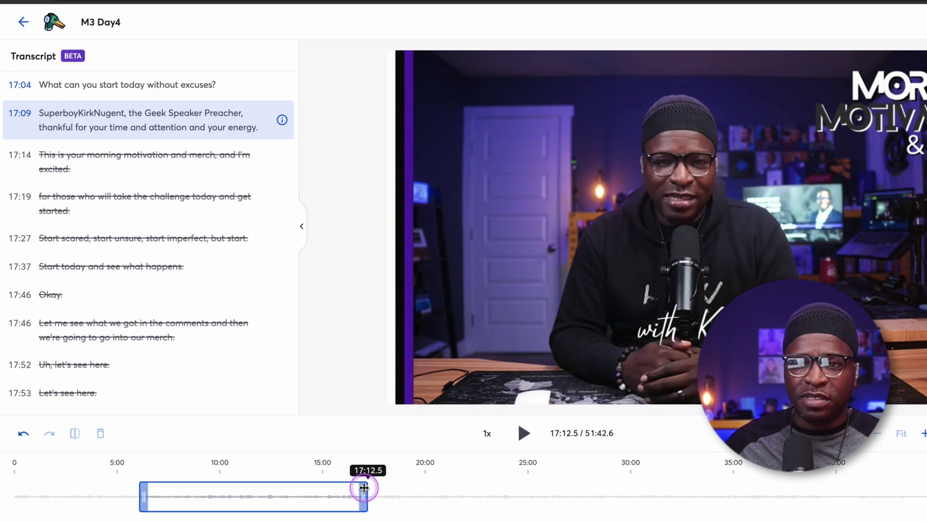
{"action": "left_click_drag", "start_coordinate": [363, 488], "coordinate": [364, 488]}
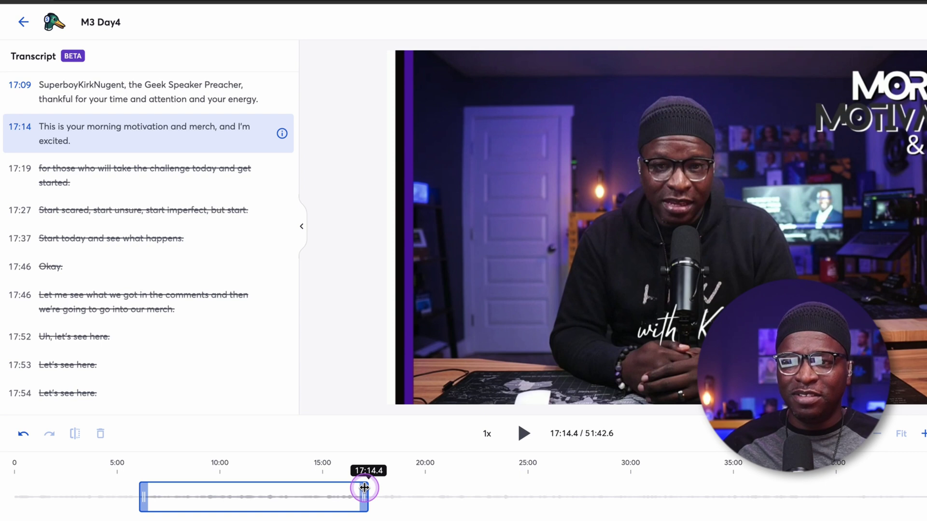
{"action": "left_click_drag", "start_coordinate": [364, 488], "coordinate": [370, 488]}
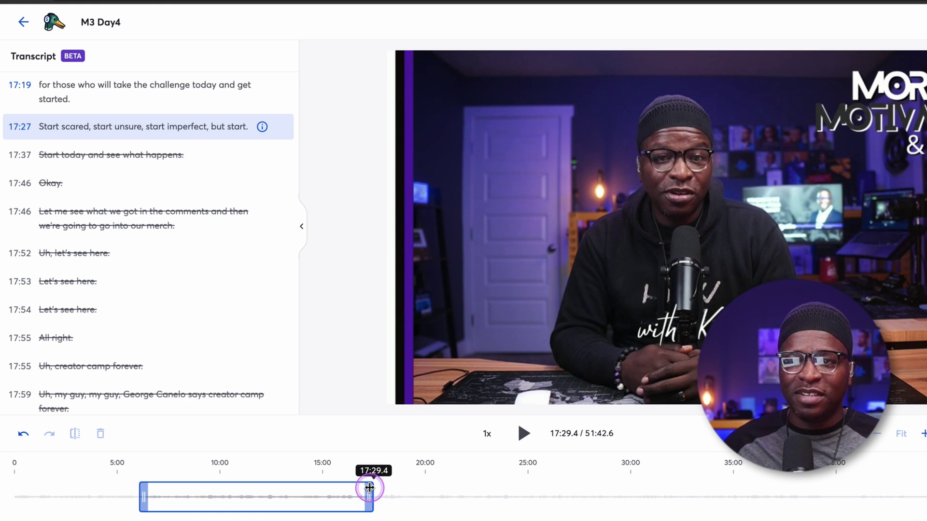
{"action": "left_click_drag", "start_coordinate": [370, 488], "coordinate": [374, 489]}
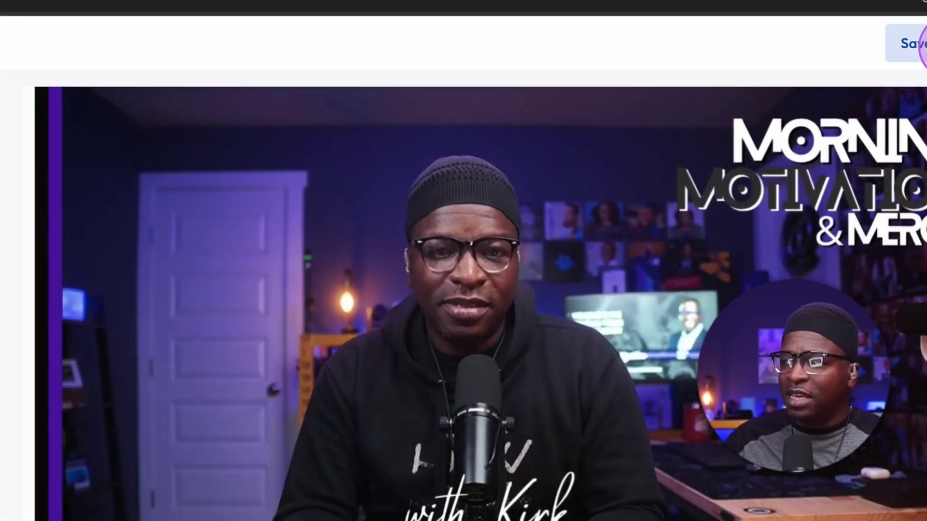
Step: Save the trimmed recording as a new video titled "M3 Day4 (Edited)"
{"action": "left_click", "coordinate": [911, 41]}
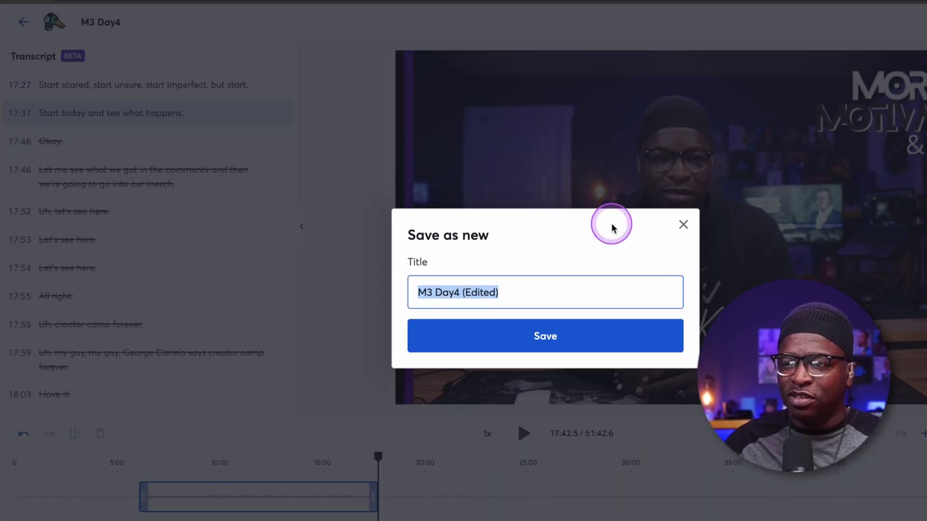
{"action": "left_click", "coordinate": [506, 337]}
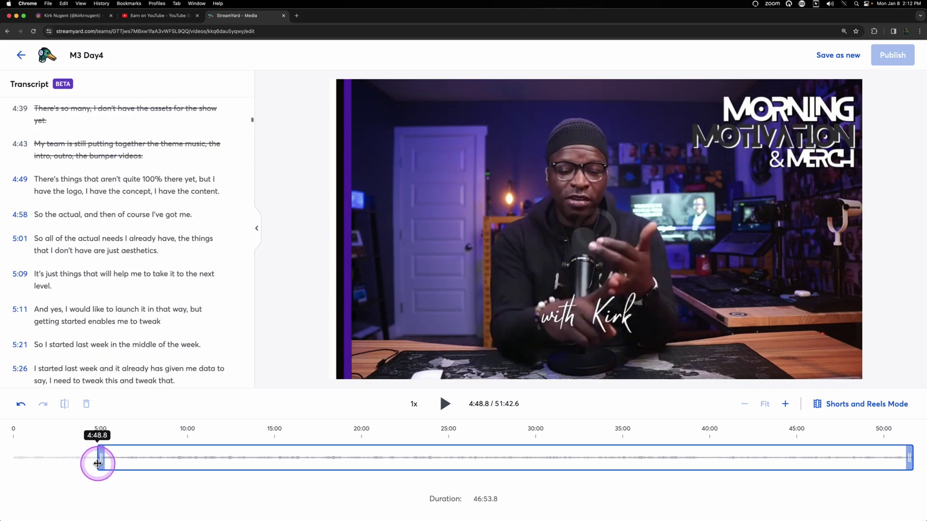
Step: Trim the start of the full-length M3 Day4 video to 5:48.8, within the transcript line beginning "I'm able to tweak"
{"action": "left_click_drag", "start_coordinate": [97, 459], "coordinate": [115, 465]}
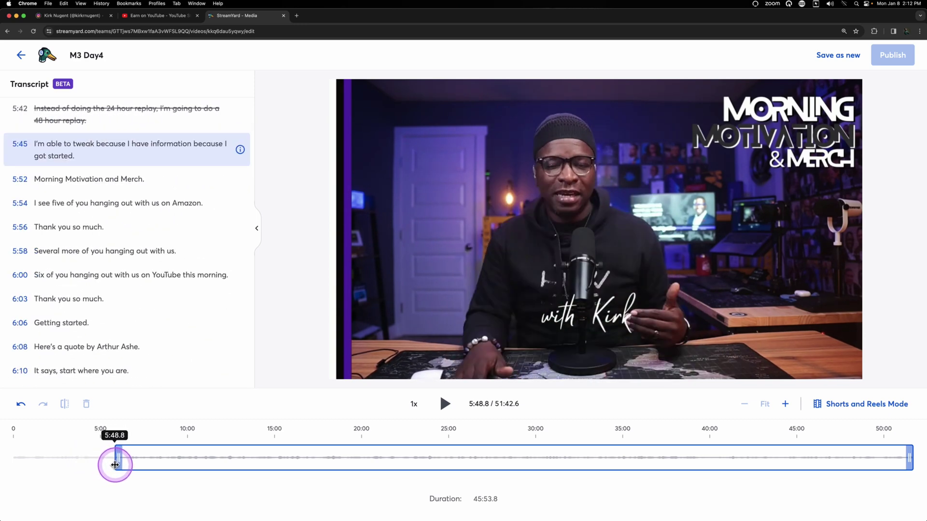